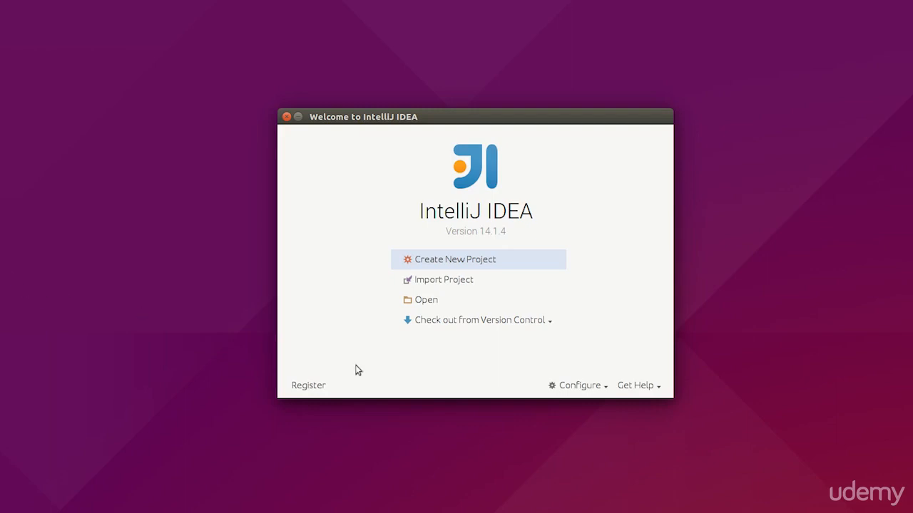
Step: Open the plugin manager from the welcome screen and search the plugins for python
click(573, 385)
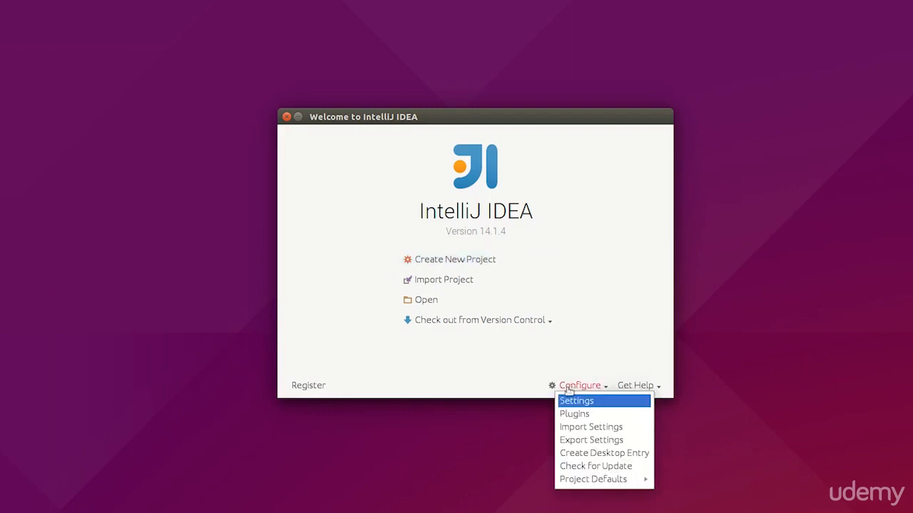
click(568, 415)
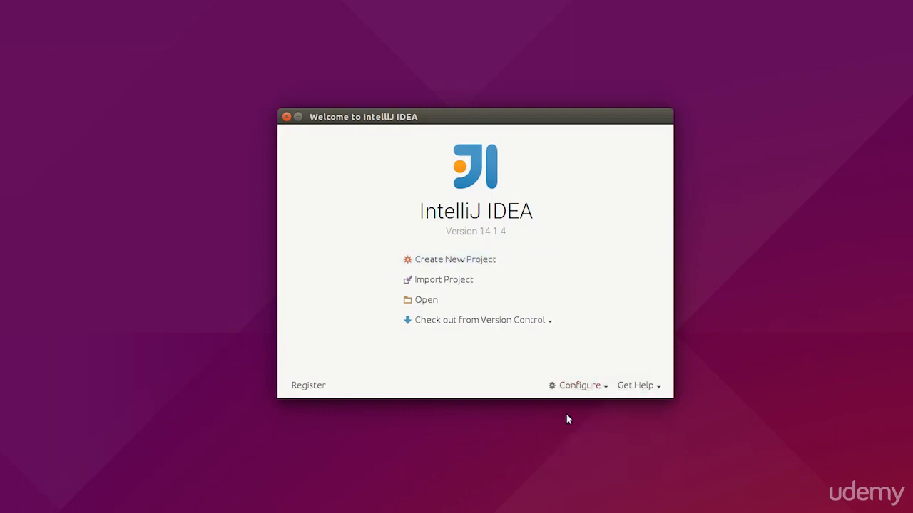
click(276, 85)
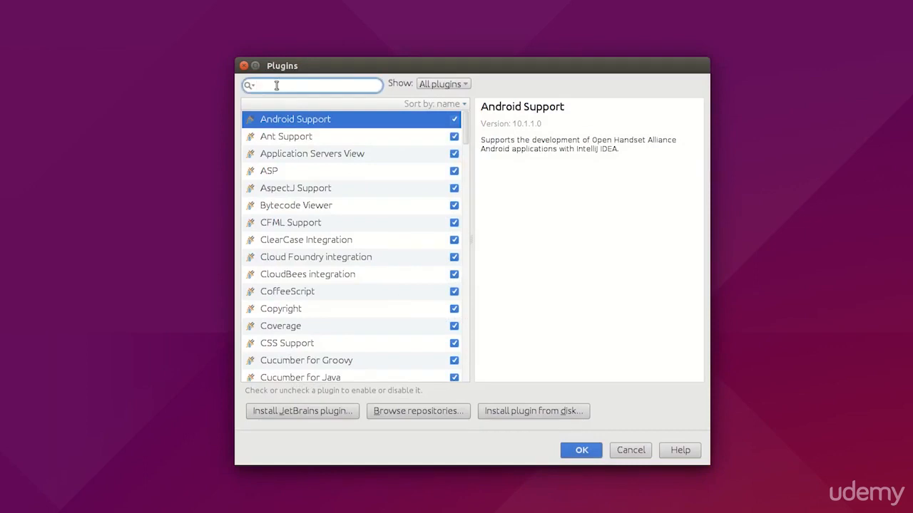
text(python)
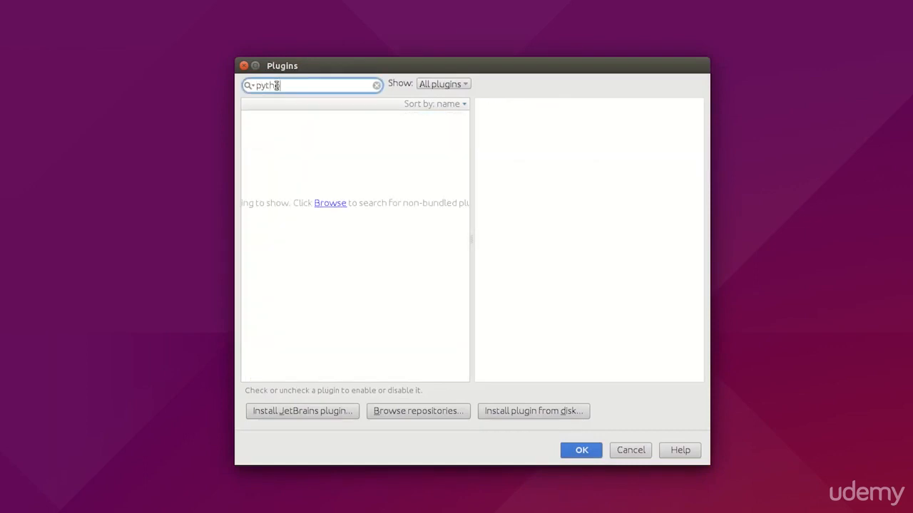
Step: Download and install the Python plugin from the JetBrains plugin repository
click(297, 413)
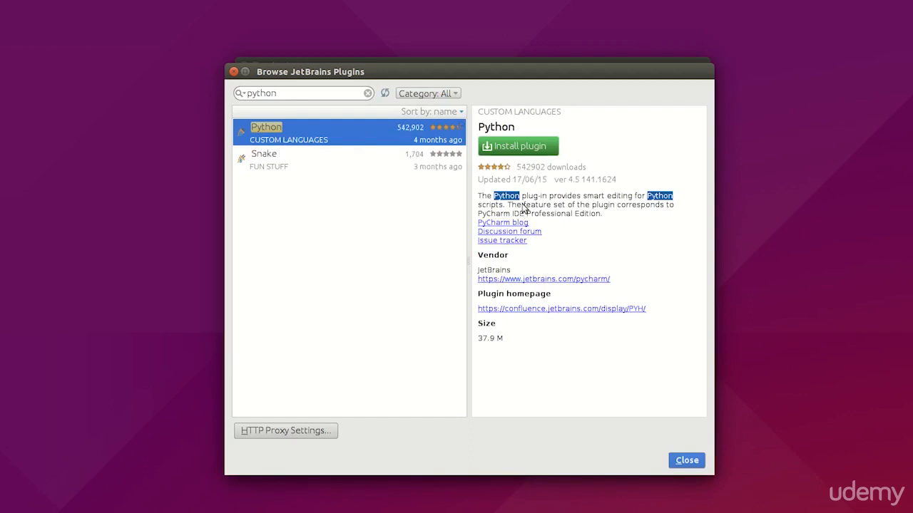
click(520, 147)
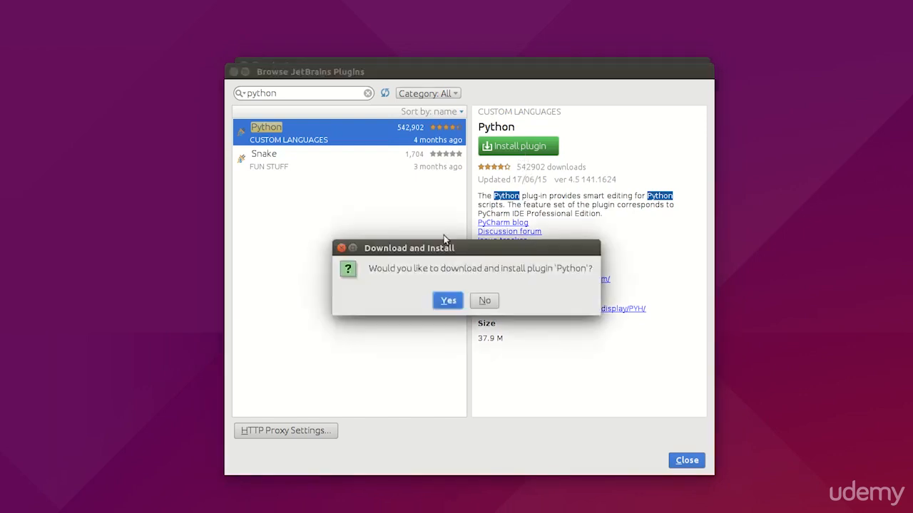
click(447, 302)
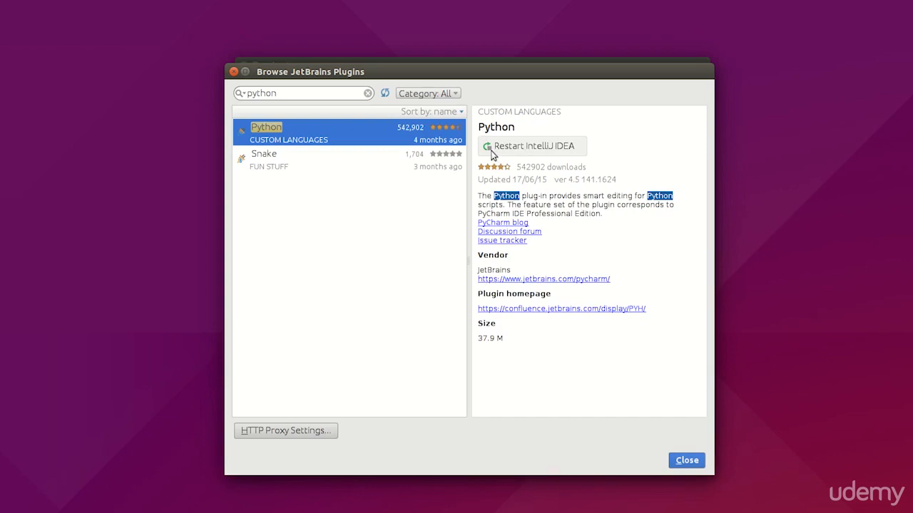
Step: Close the plugin dialogs and the welcome window, and relaunch IntelliJ IDEA from the Ubuntu application search
click(686, 461)
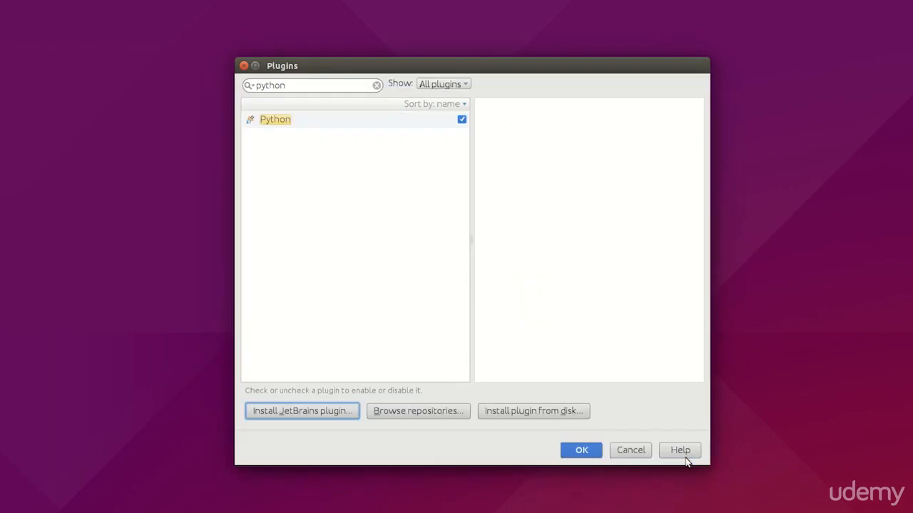
click(623, 449)
click(288, 117)
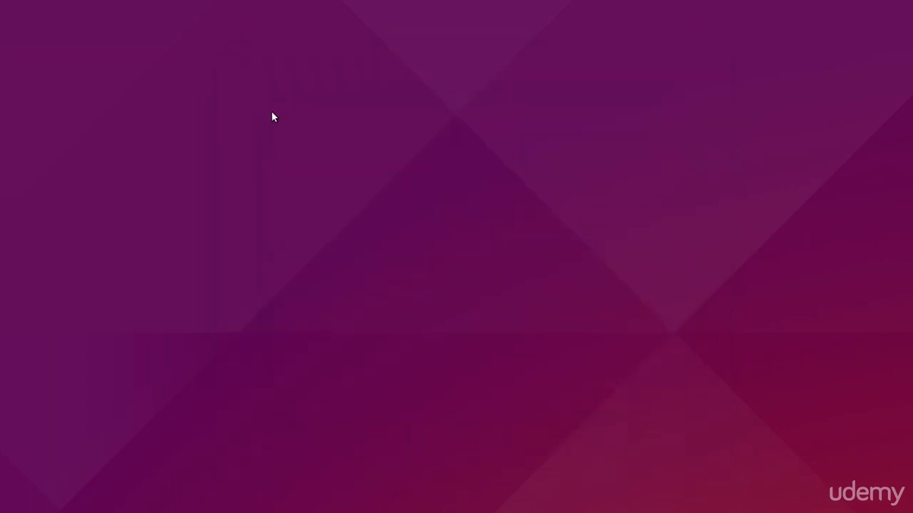
click(13, 39)
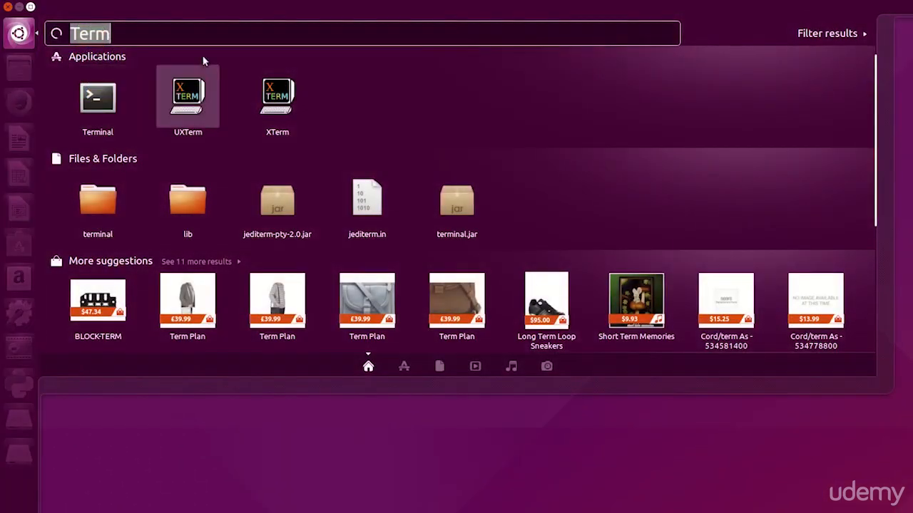
text(intell)
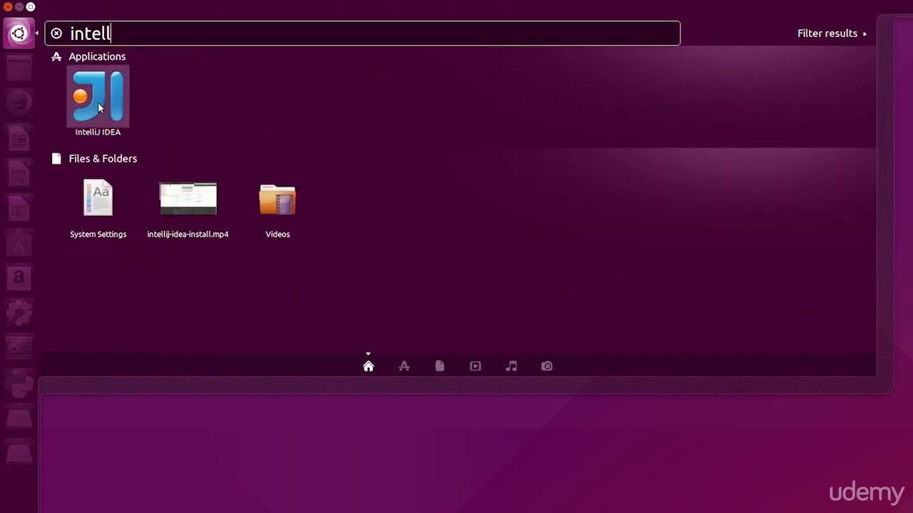
click(98, 104)
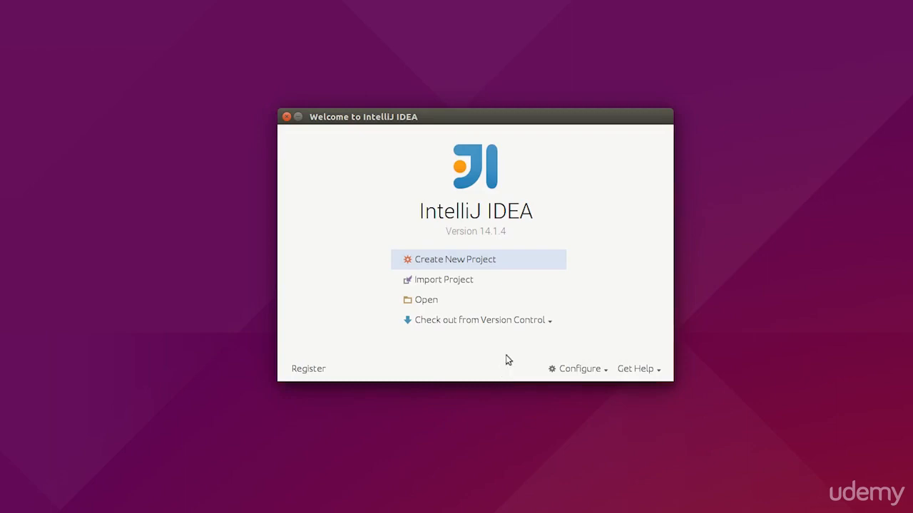
Step: Start a new project of type Python and check the Project SDK choices
click(458, 261)
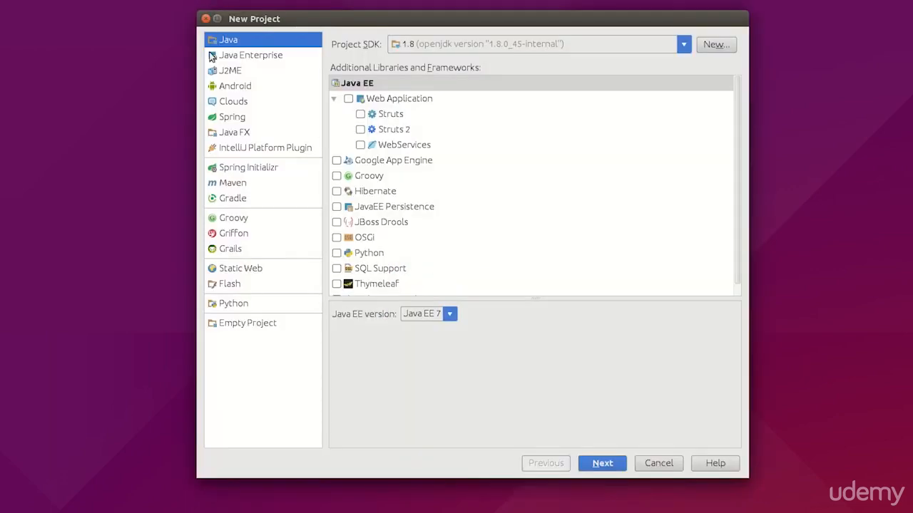
click(233, 308)
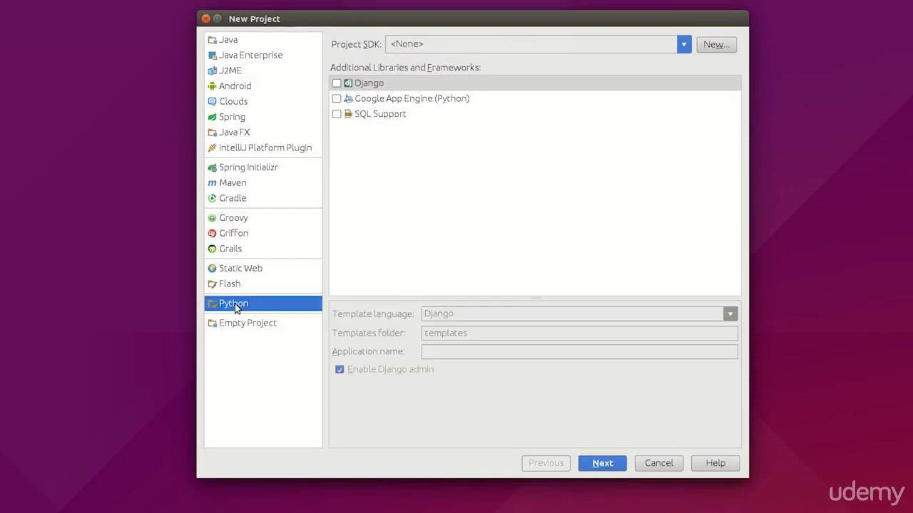
click(684, 45)
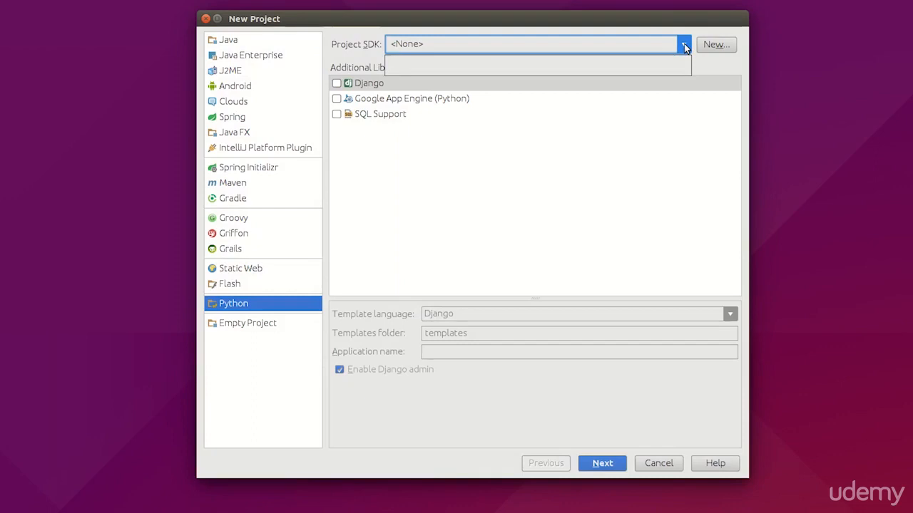
click(683, 45)
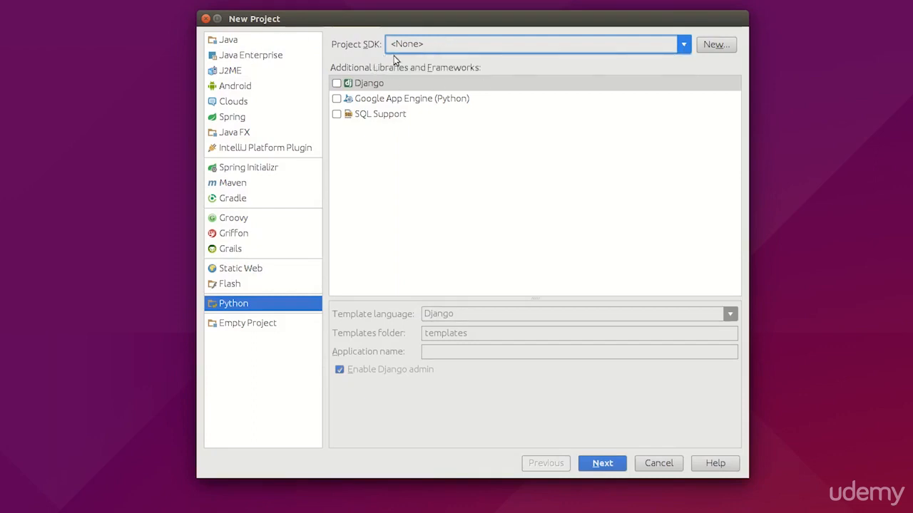
Step: Add a local Python SDK and select /usr/bin/python3 as its interpreter
click(710, 46)
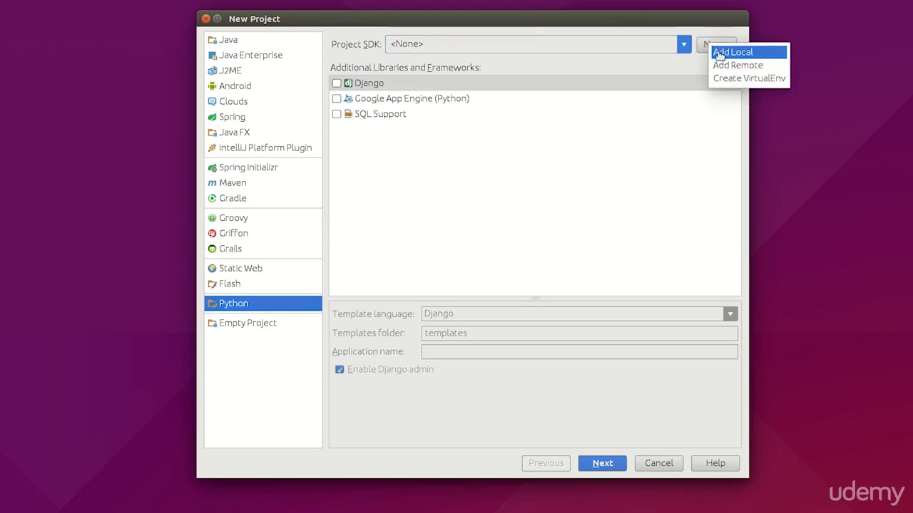
click(719, 54)
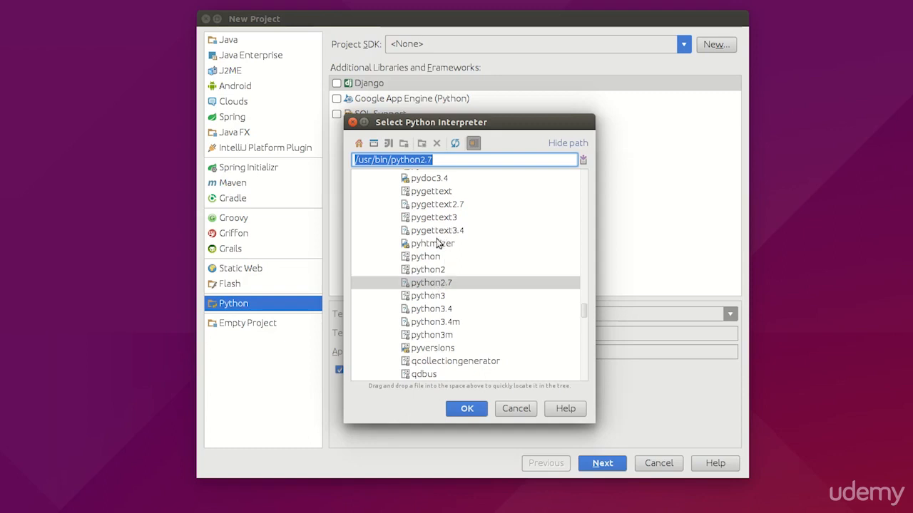
scroll(460, 265, down, 1)
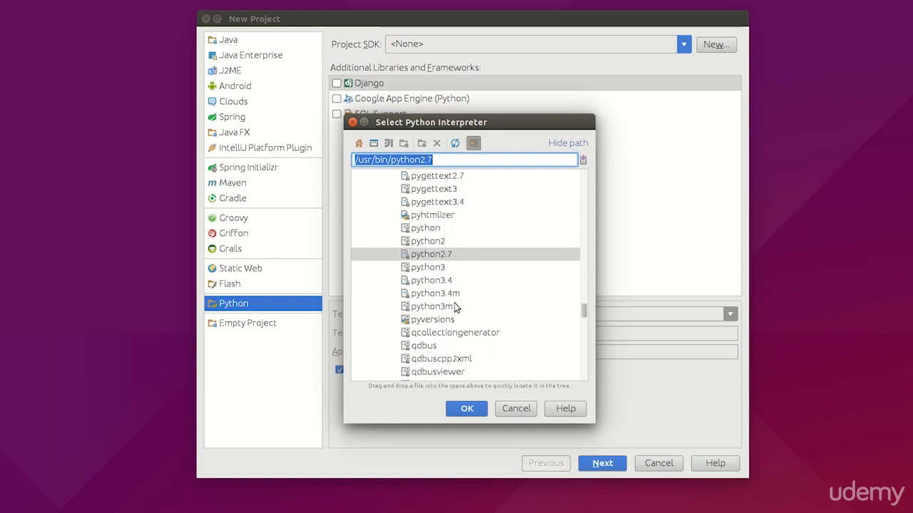
click(435, 283)
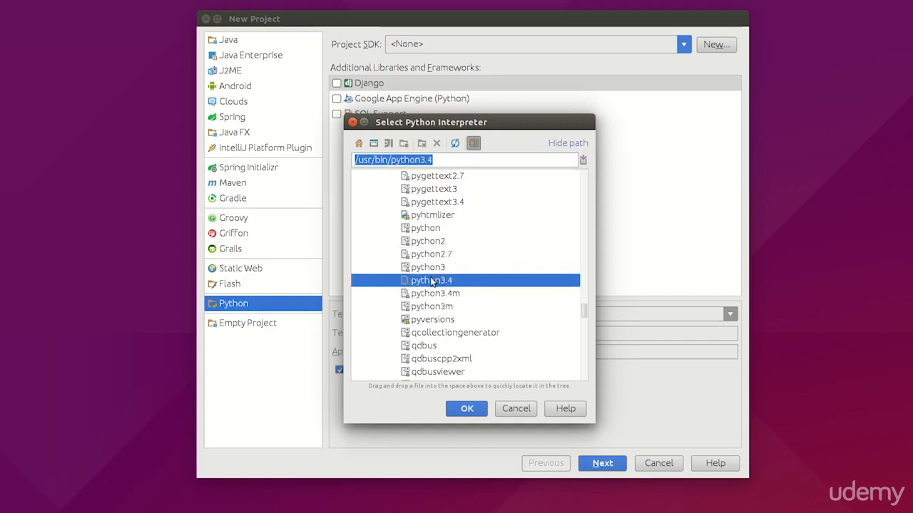
click(428, 269)
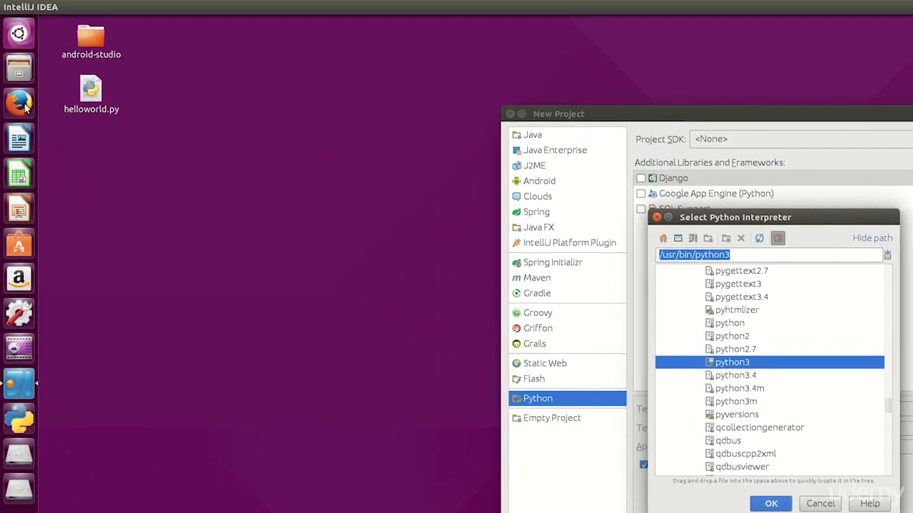
Step: Switch to a Terminal and run whereis python3 to locate the Python 3 installation
click(29, 29)
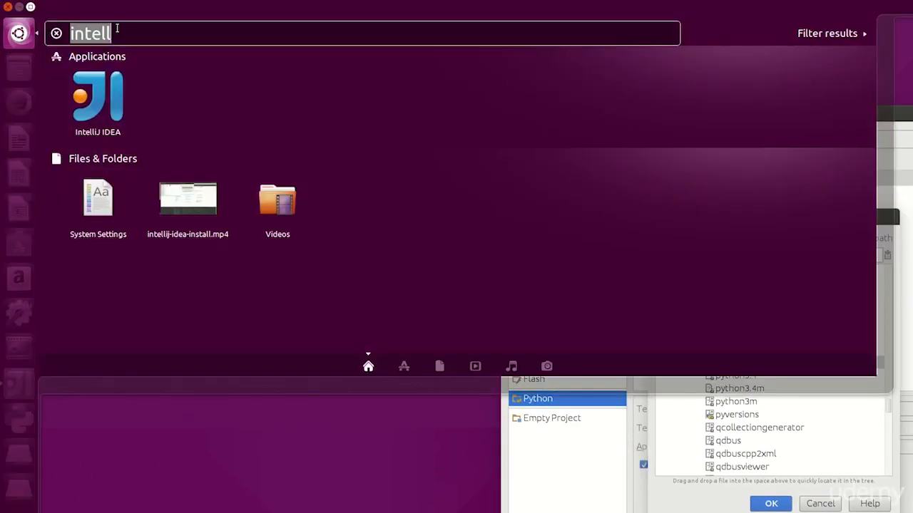
text(Term)
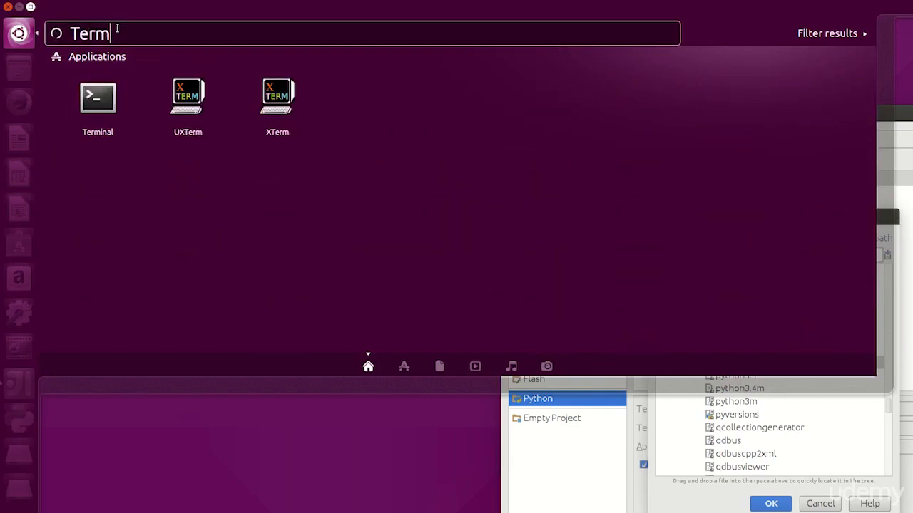
key(Return)
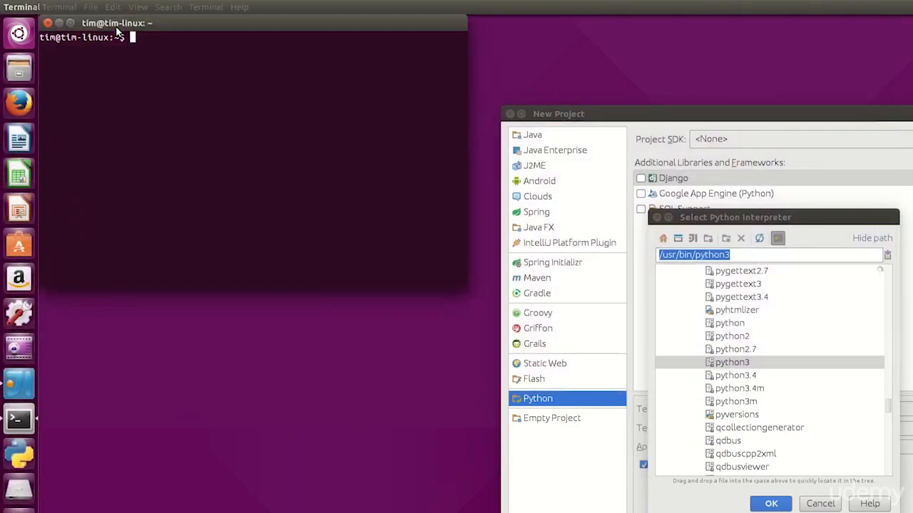
text(wherei)
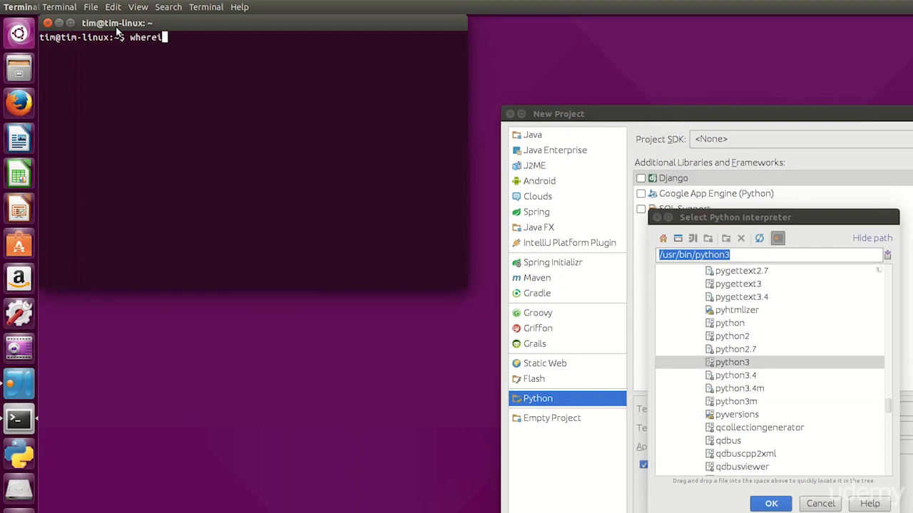
text(s python3)
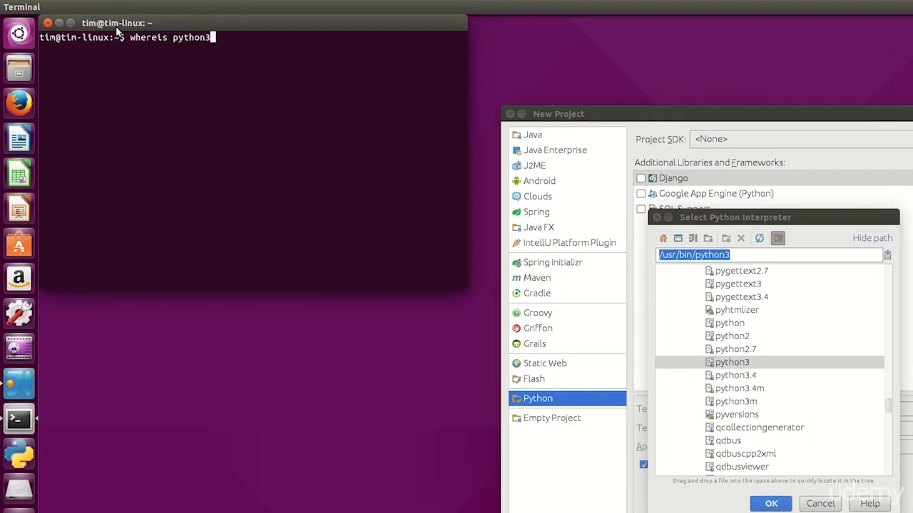
key(Return)
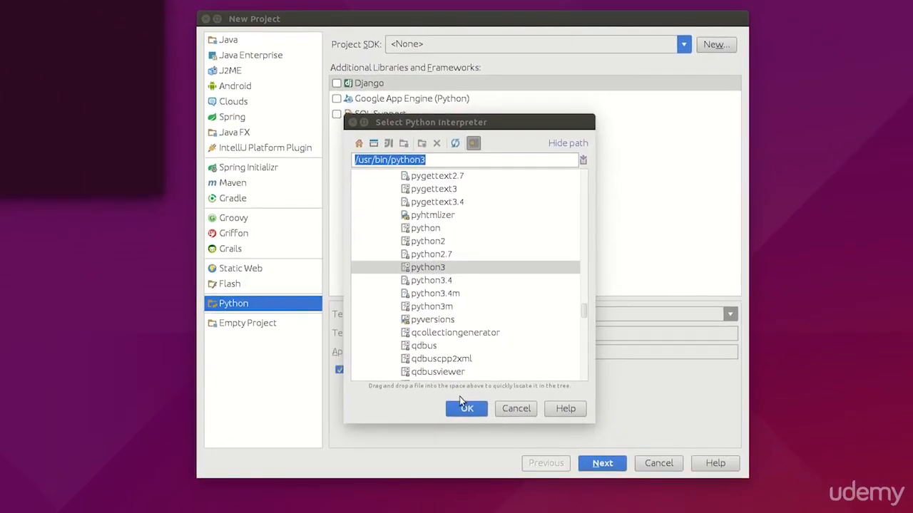
Step: Accept the python3 interpreter and create the project without a template, naming it testproject
click(465, 406)
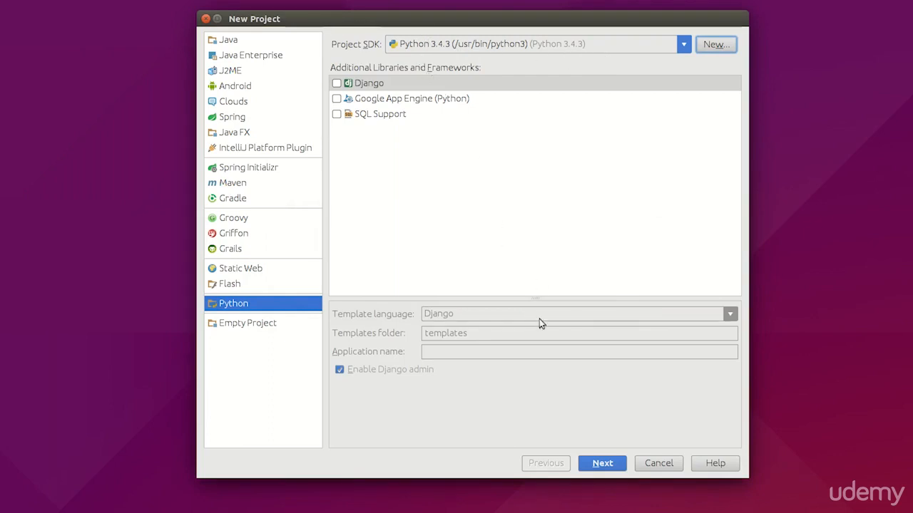
click(603, 465)
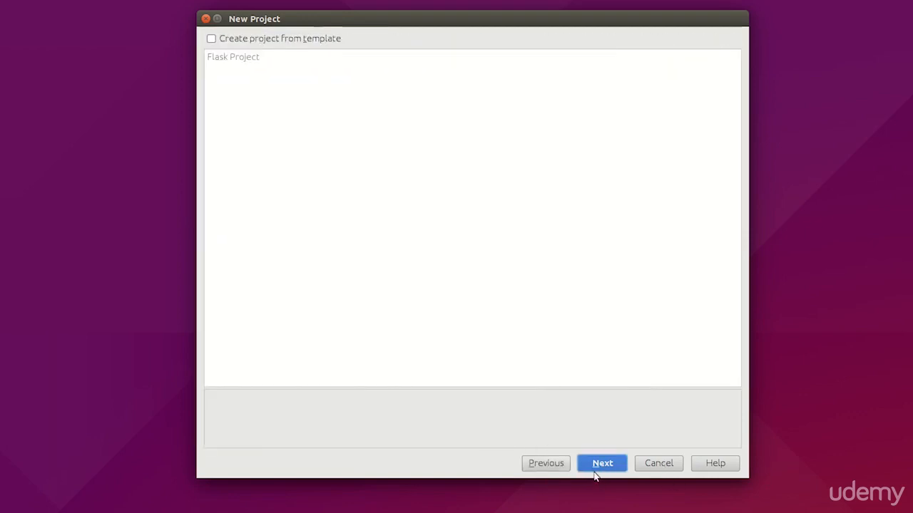
click(592, 466)
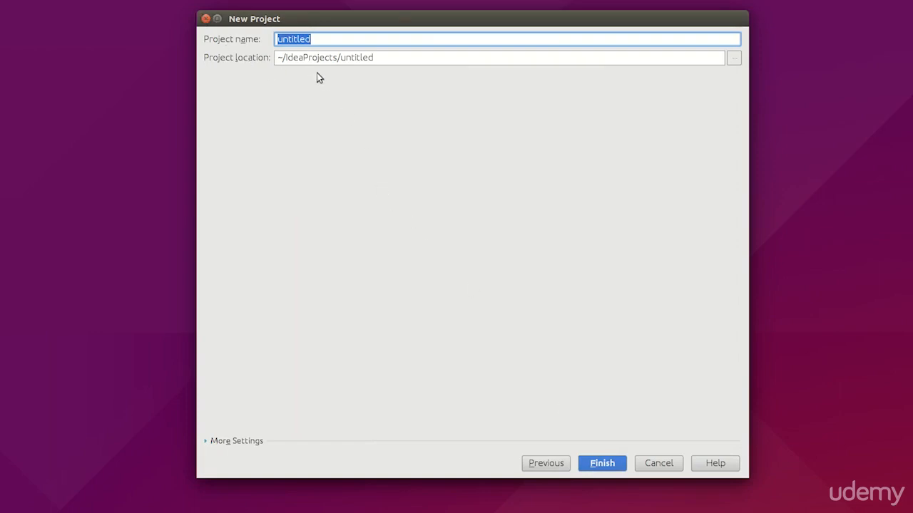
text(testproject)
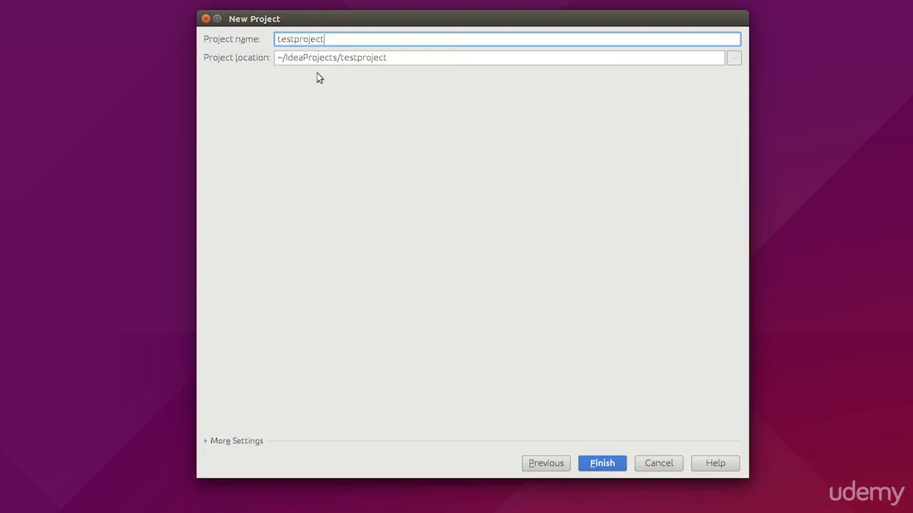
click(605, 467)
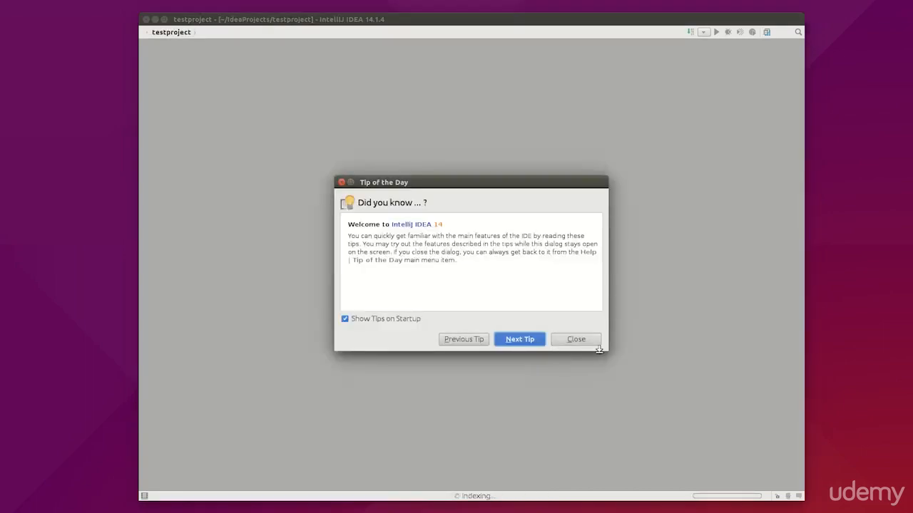
Step: Dismiss the tip of the day and add a new Python file named helloworld to the testproject root
click(582, 340)
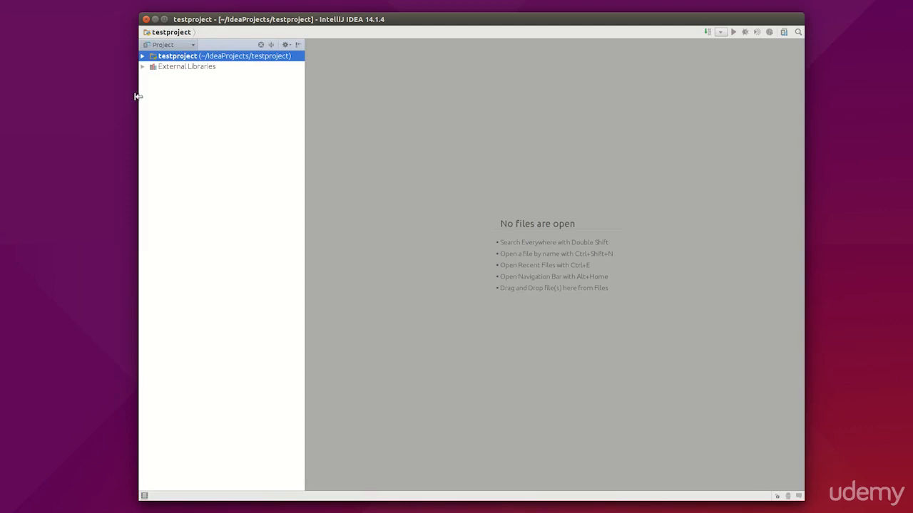
click(143, 56)
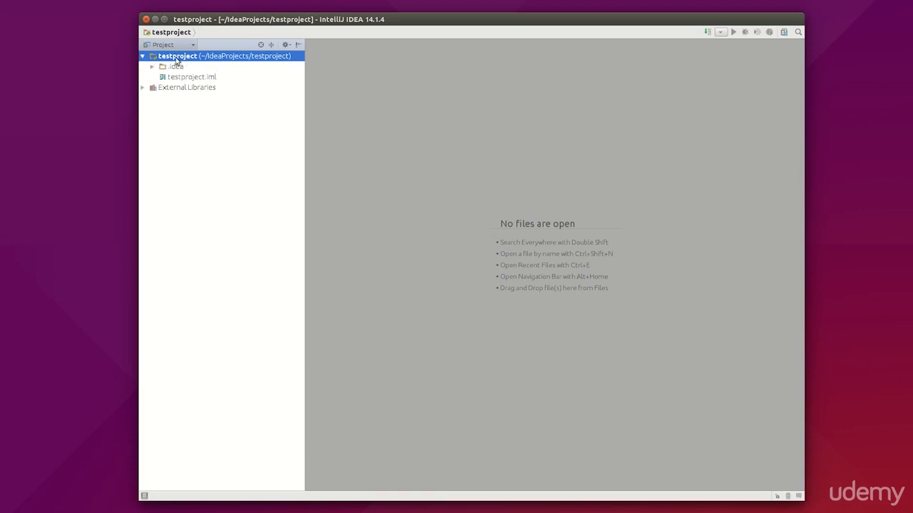
right_click(176, 58)
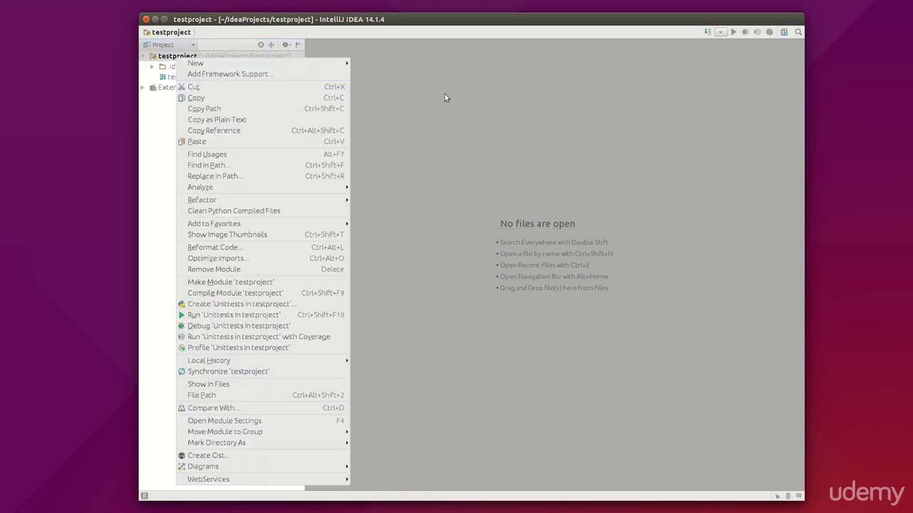
mouse_move(313, 64)
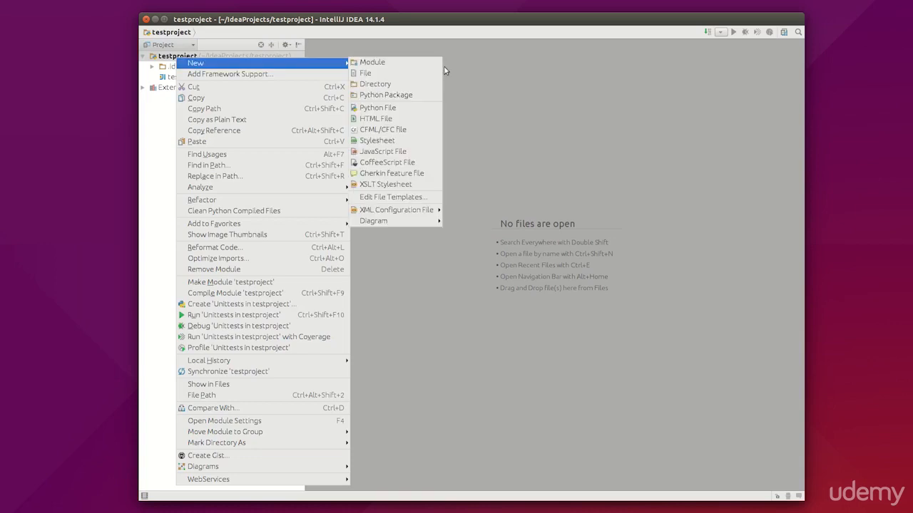
click(405, 108)
text(h)
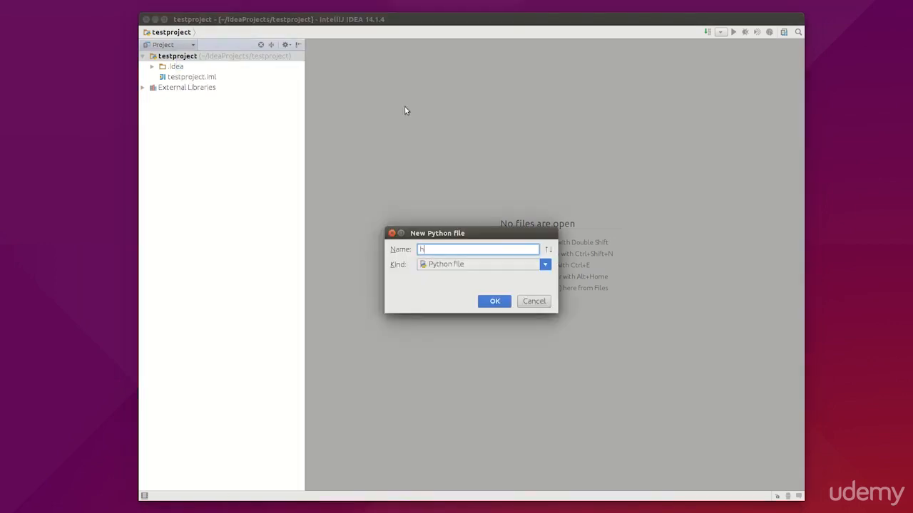
text(elloworld)
click(483, 304)
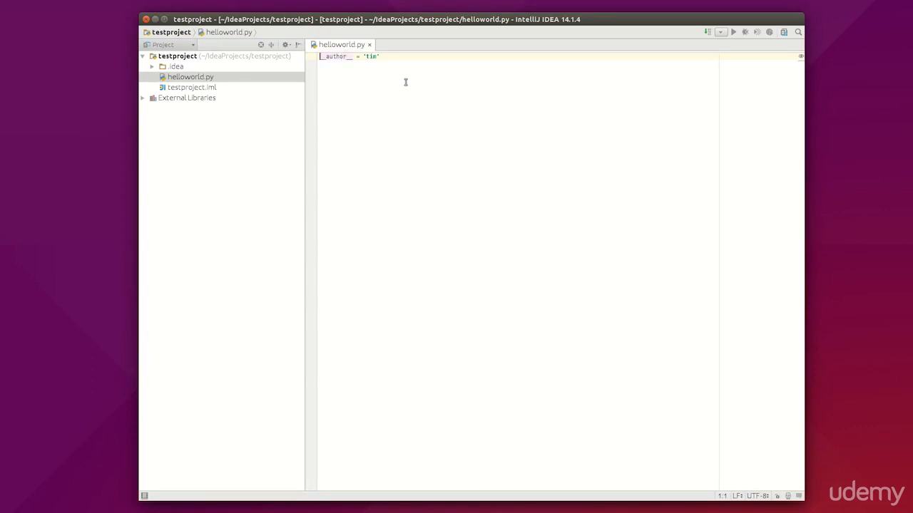
Step: Replace the generated author line in helloworld.py with print("Hello there world!")
drag(373, 62, 313, 53)
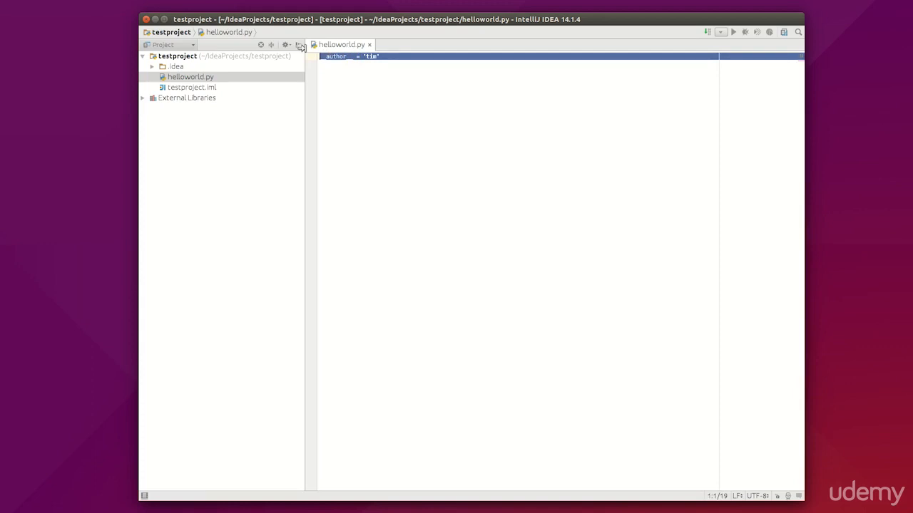
key(Delete)
text(prin)
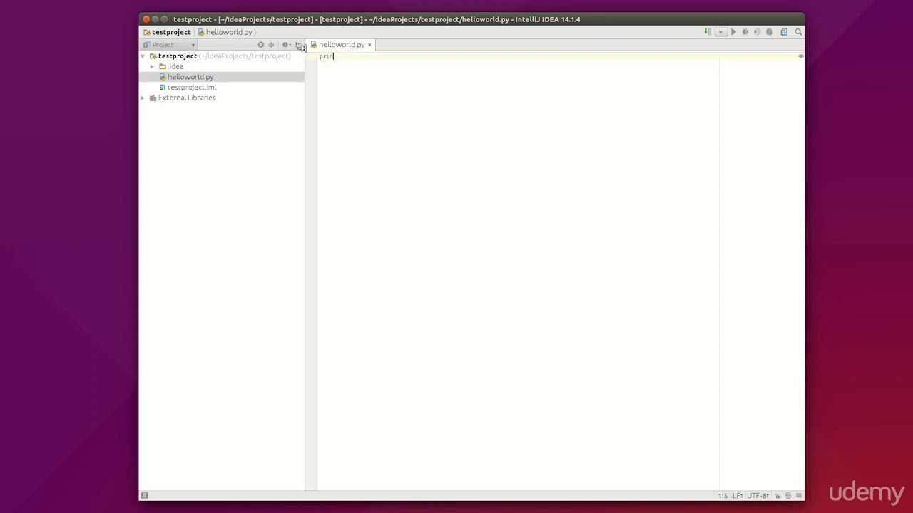
text(t('Hello thjere)
key(BackSpace)
key(BackSpace)
key(BackSpace)
key(BackSpace)
key(BackSpace)
text(ere world!)
key(End)
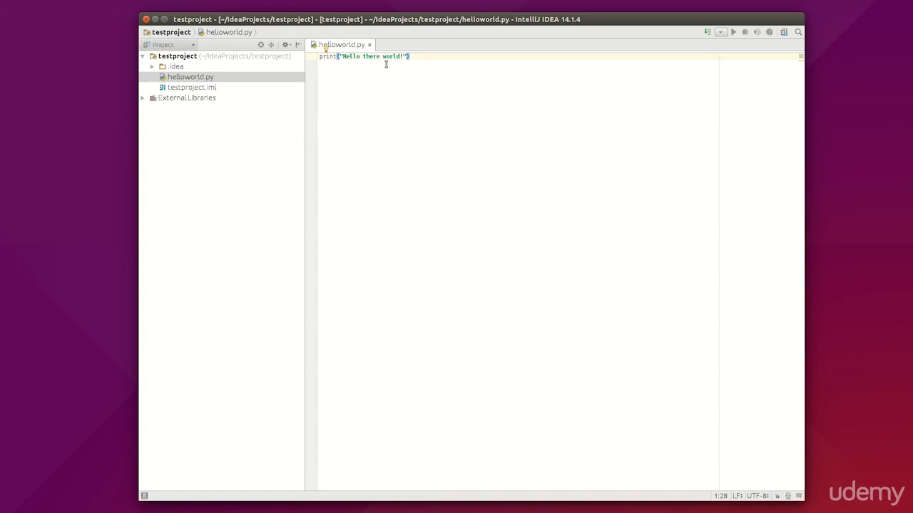
Step: Run the helloworld script and check the interpreter and script path in its console output
right_click(392, 116)
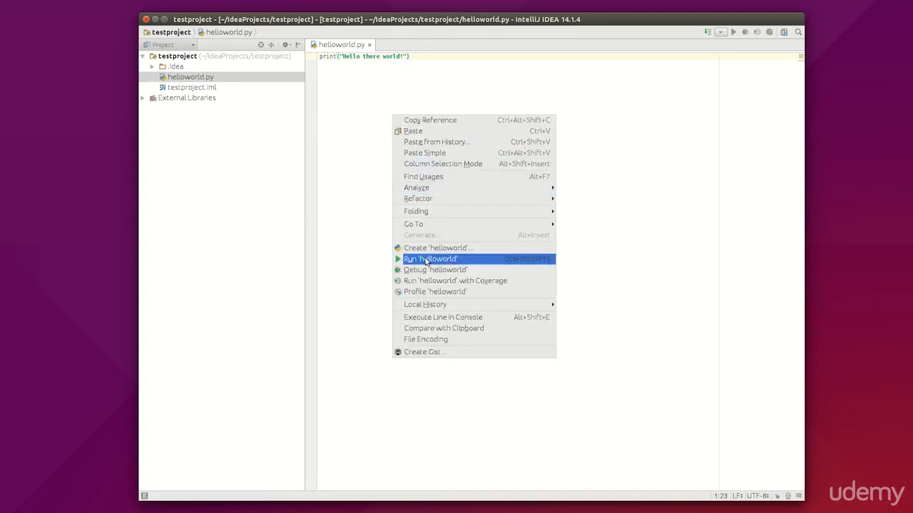
click(426, 261)
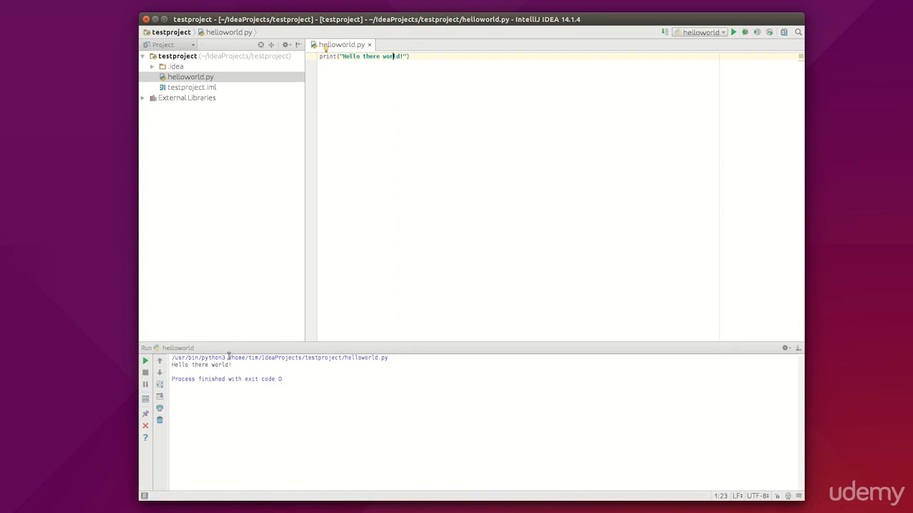
drag(228, 356, 378, 359)
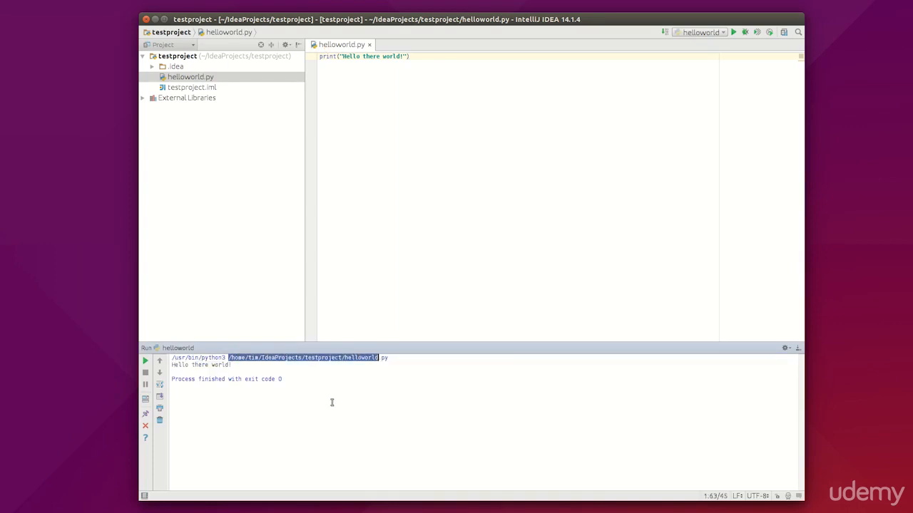
click(331, 403)
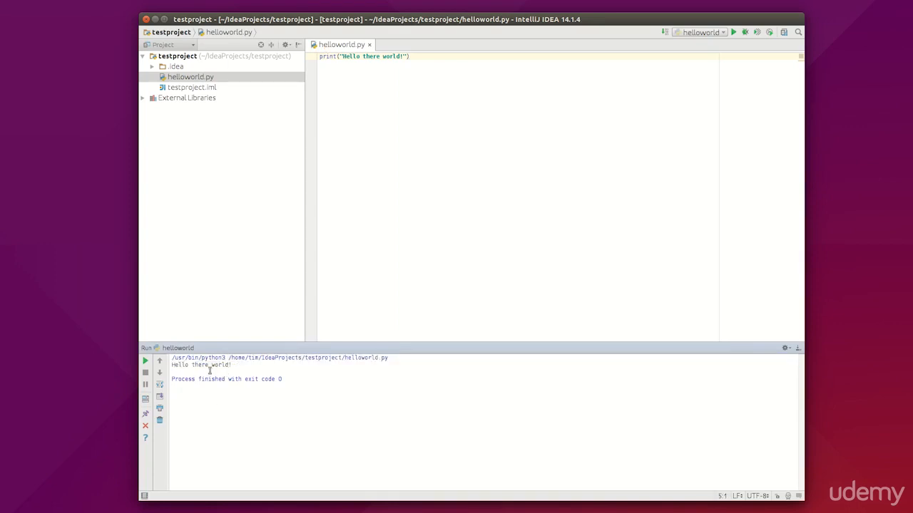